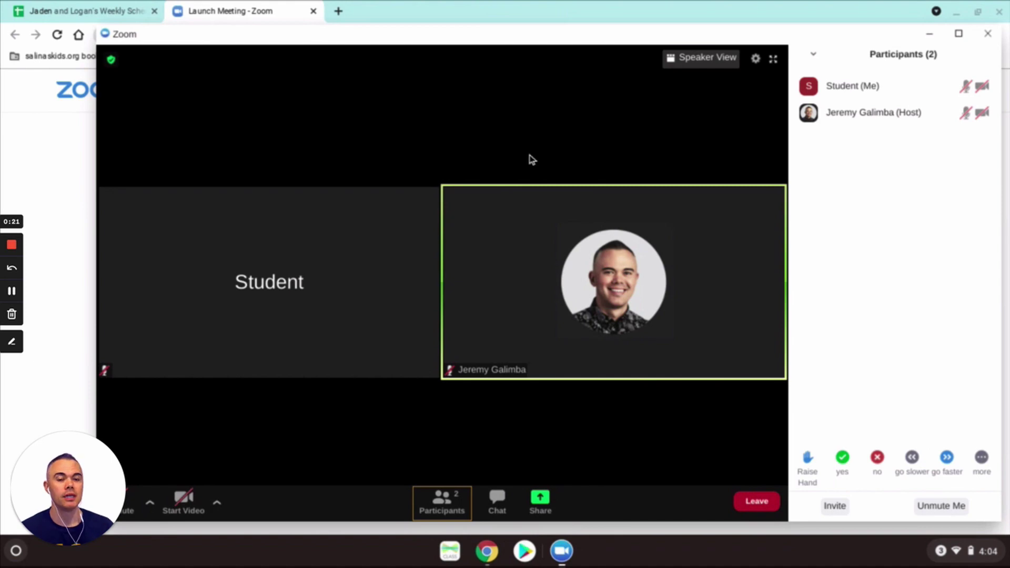
- Rename yourself in the meeting's participant list, replacing the screen name with the student's first name
{"action": "mouse_move", "coordinate": [848, 94]}
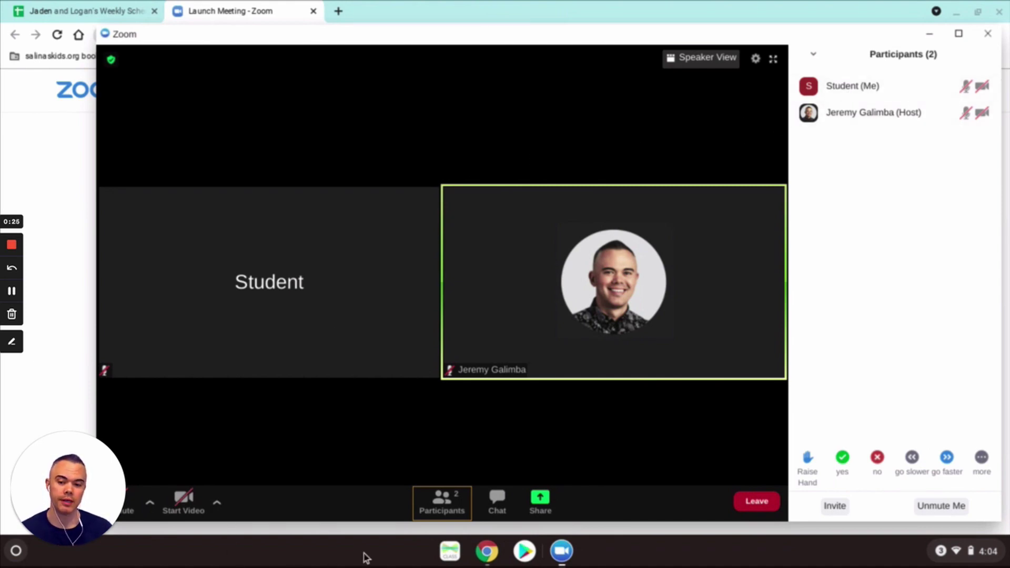
{"action": "left_click", "coordinate": [443, 514]}
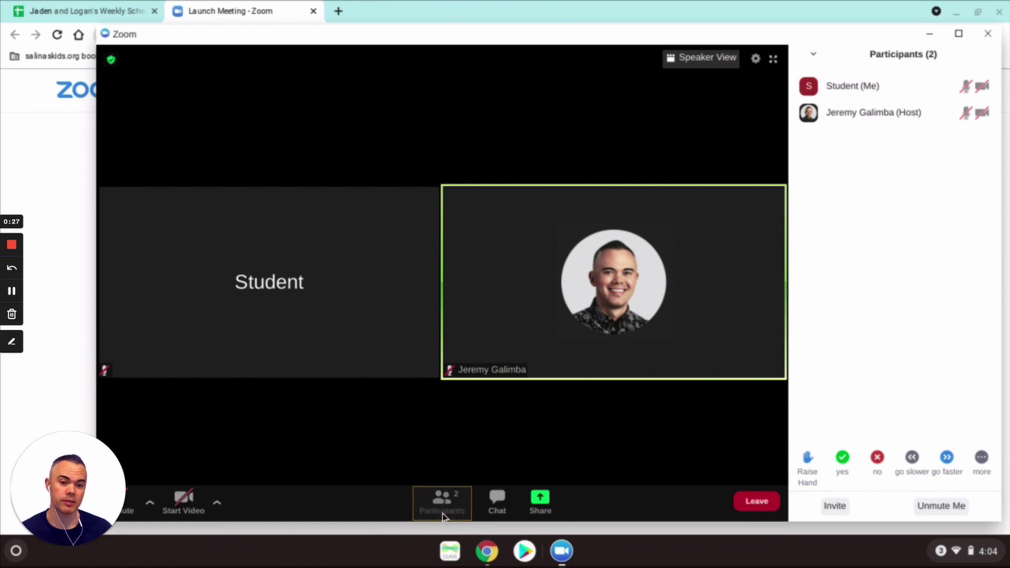
{"action": "left_click", "coordinate": [443, 514]}
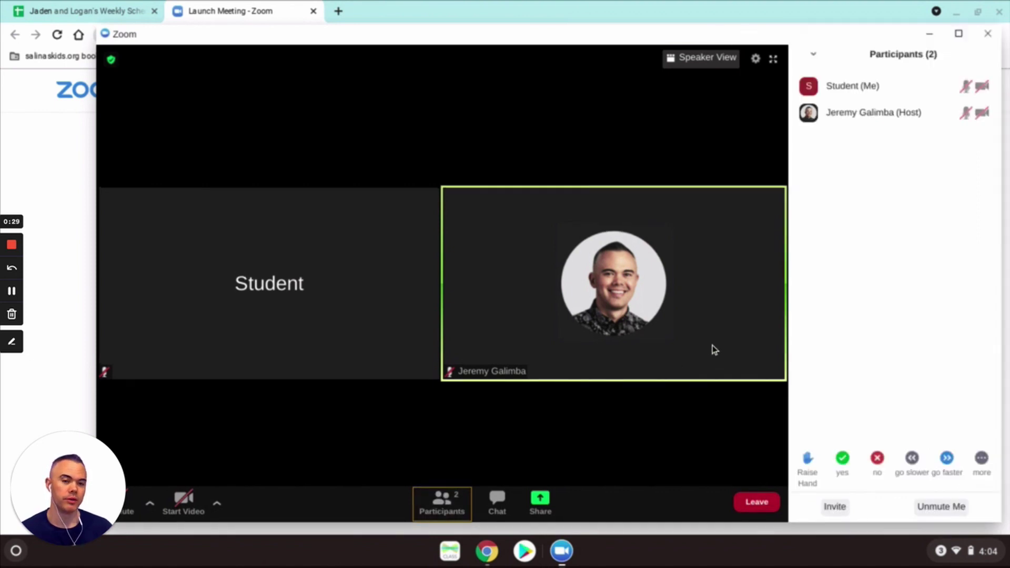
{"action": "mouse_move", "coordinate": [834, 90]}
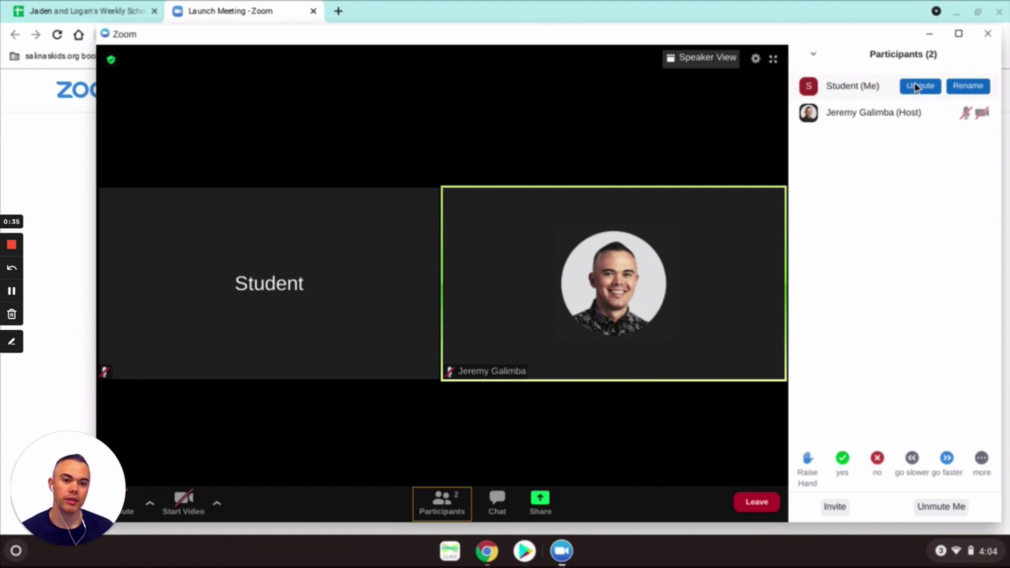
{"action": "left_click", "coordinate": [979, 89]}
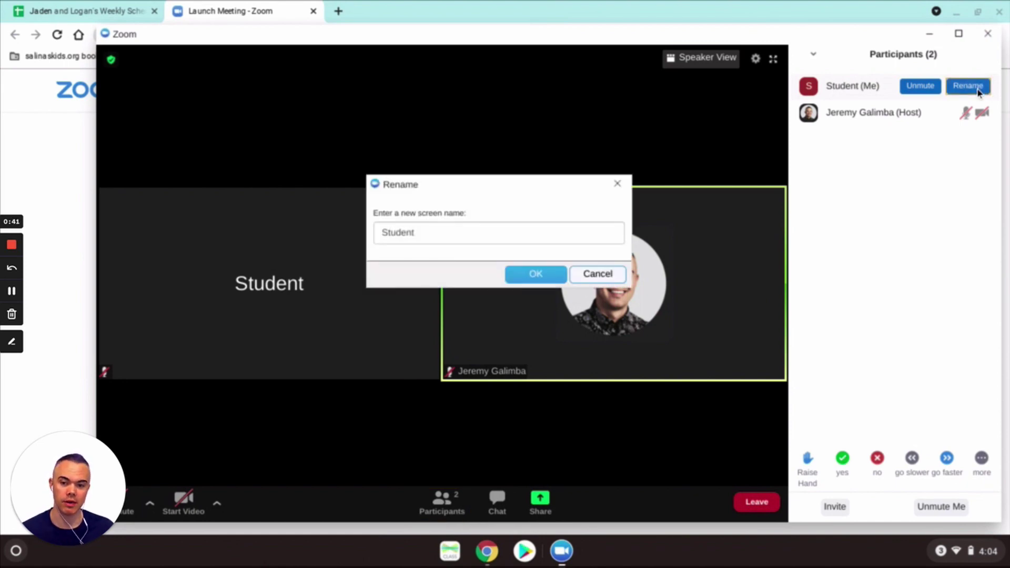
{"action": "double_click", "coordinate": [450, 241]}
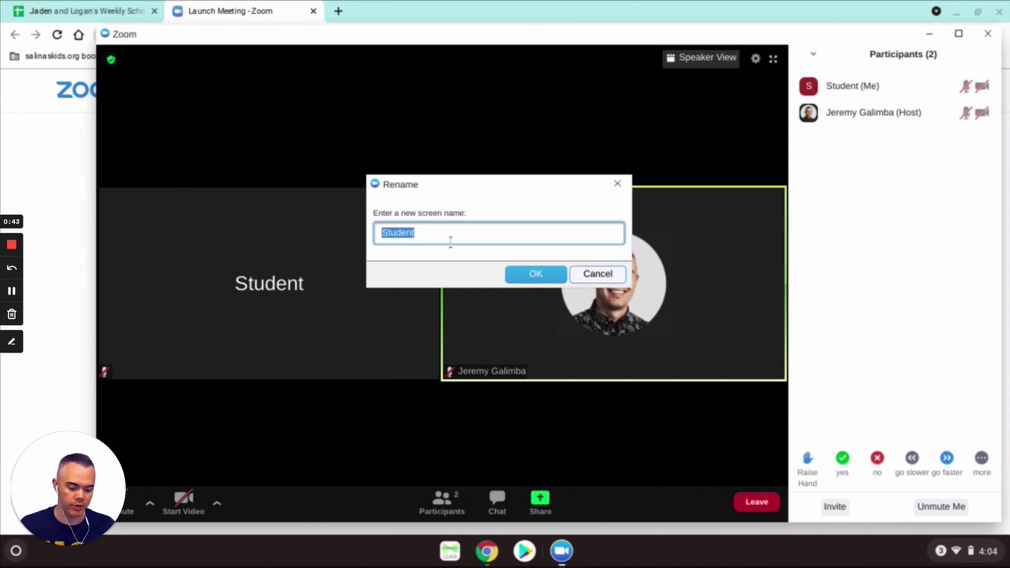
{"action": "type", "text": "Logan"}
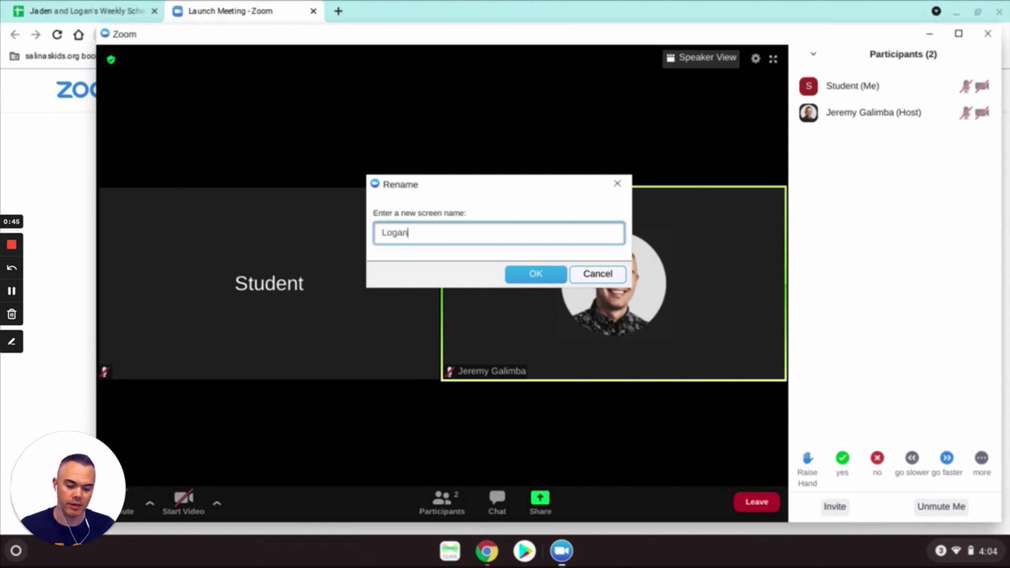
{"action": "left_click", "coordinate": [520, 273]}
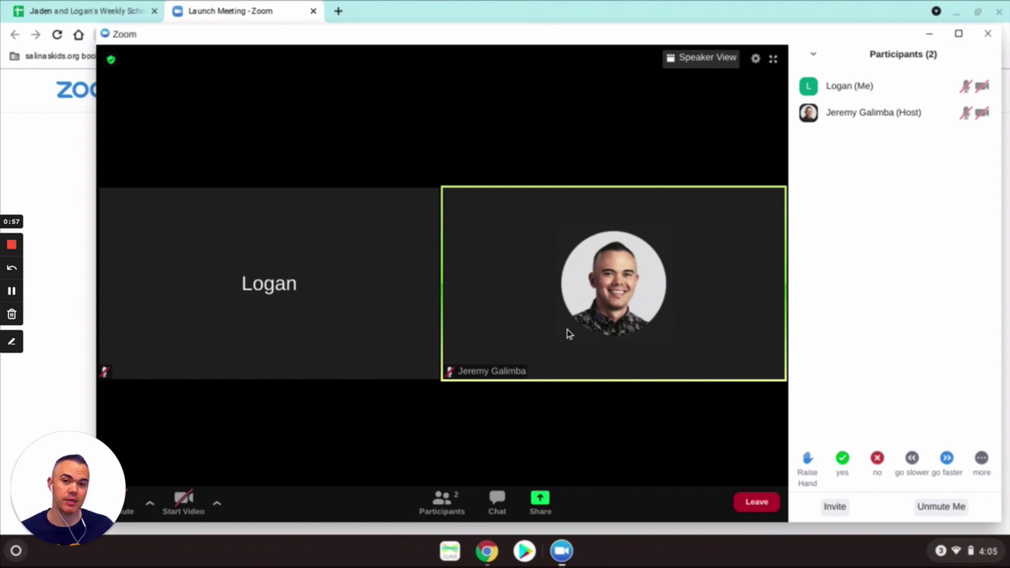
- Leave the meeting and close the Zoom window to get back to the browser's meeting launch page
{"action": "left_click", "coordinate": [760, 515]}
{"action": "left_click", "coordinate": [722, 467]}
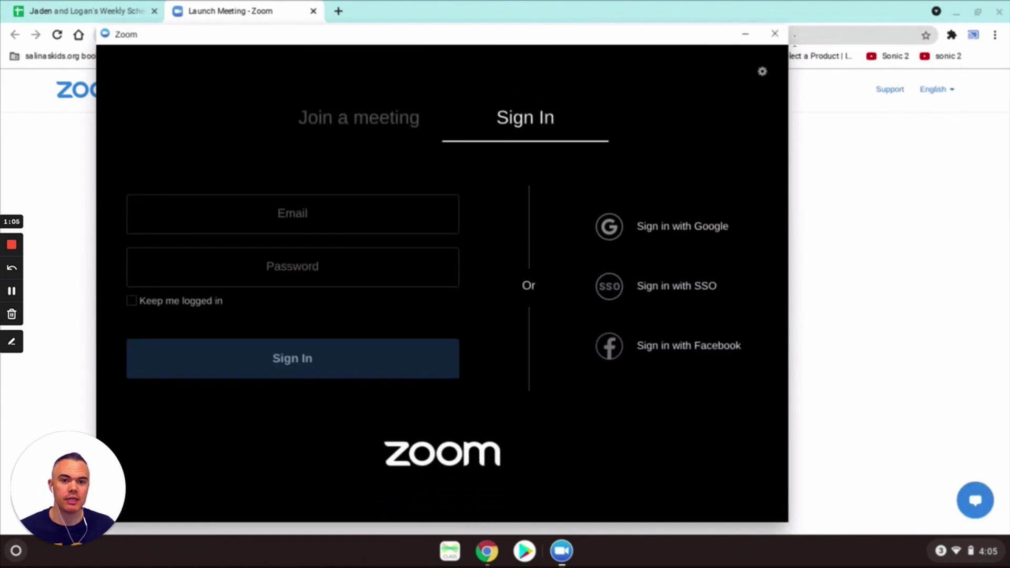
{"action": "left_click", "coordinate": [775, 33]}
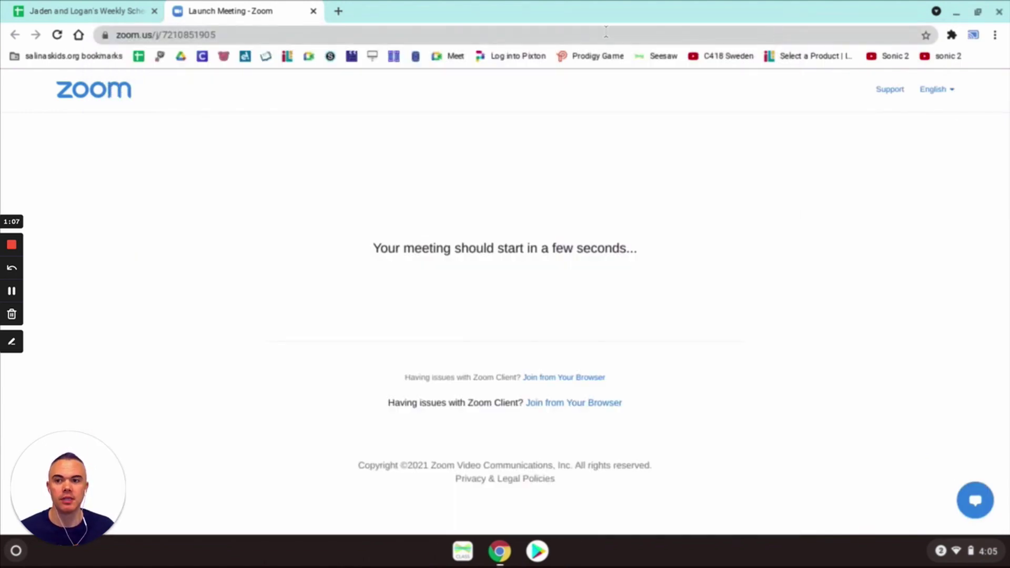
- Reload the meeting link in the browser and join the meeting without video
{"action": "left_click", "coordinate": [315, 38]}
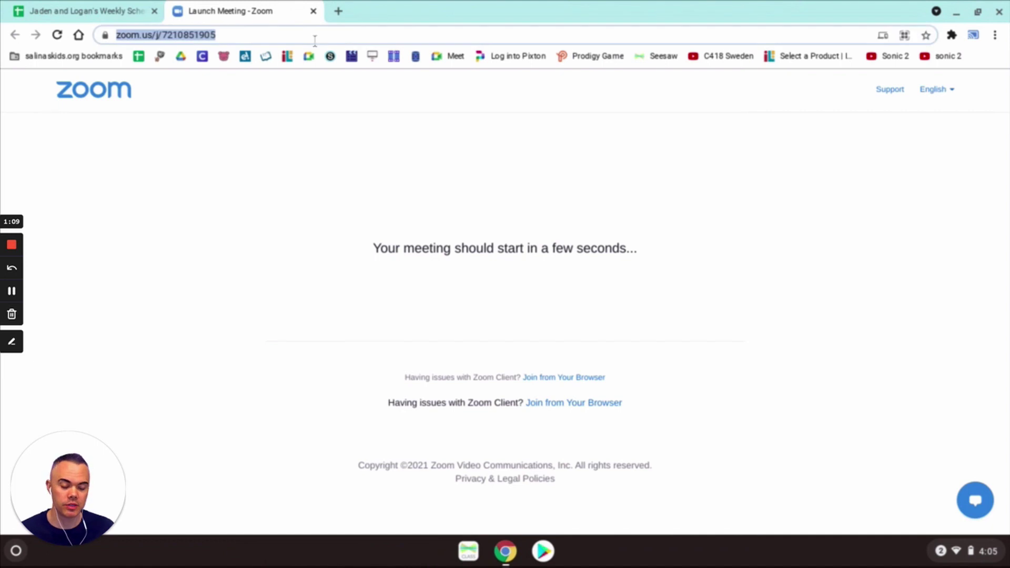
{"action": "key", "text": "Return"}
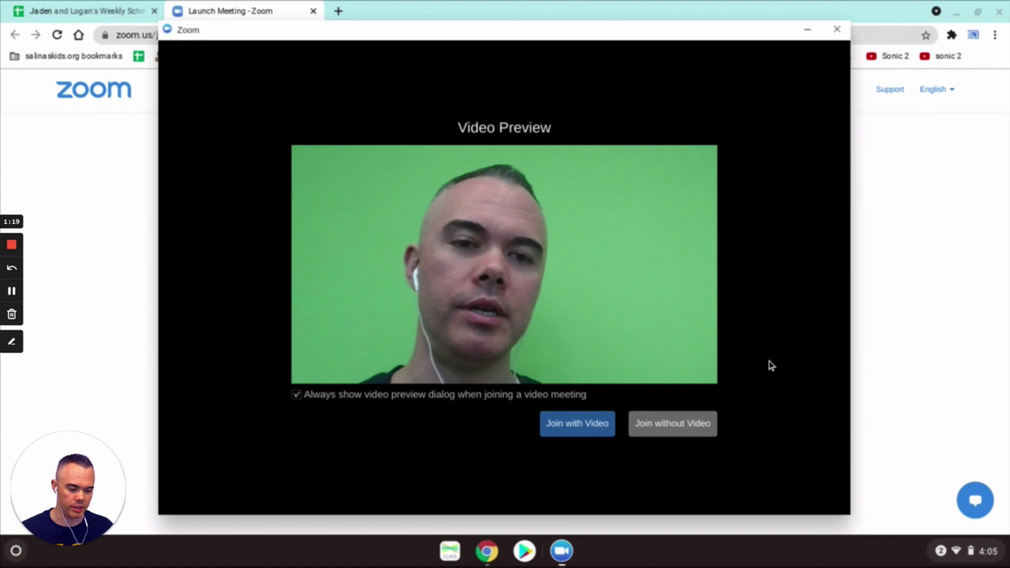
{"action": "left_click", "coordinate": [705, 424]}
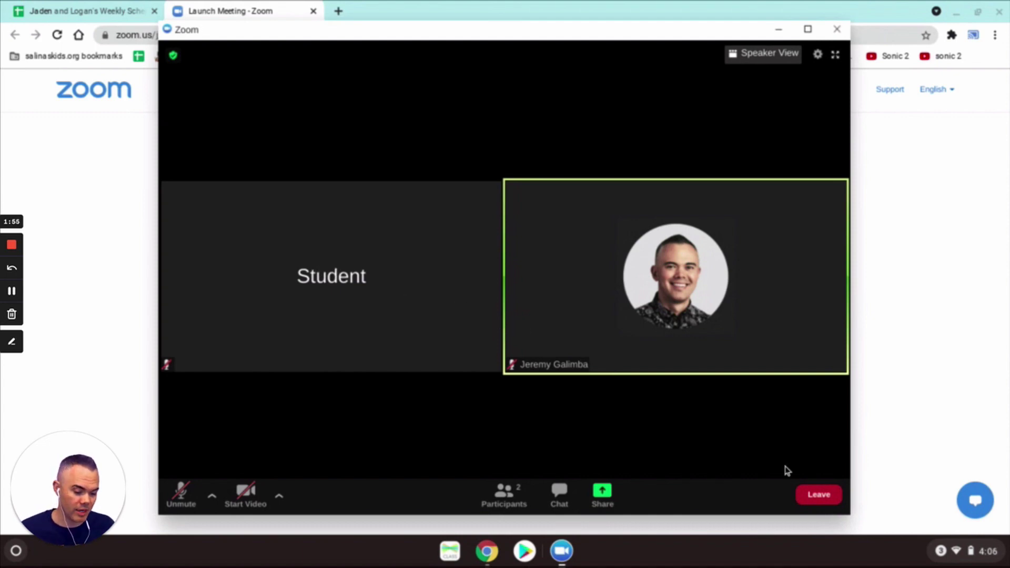
- Leave the meeting and enter the student's first name as the display name in the form for joining a meeting
{"action": "left_click", "coordinate": [816, 495]}
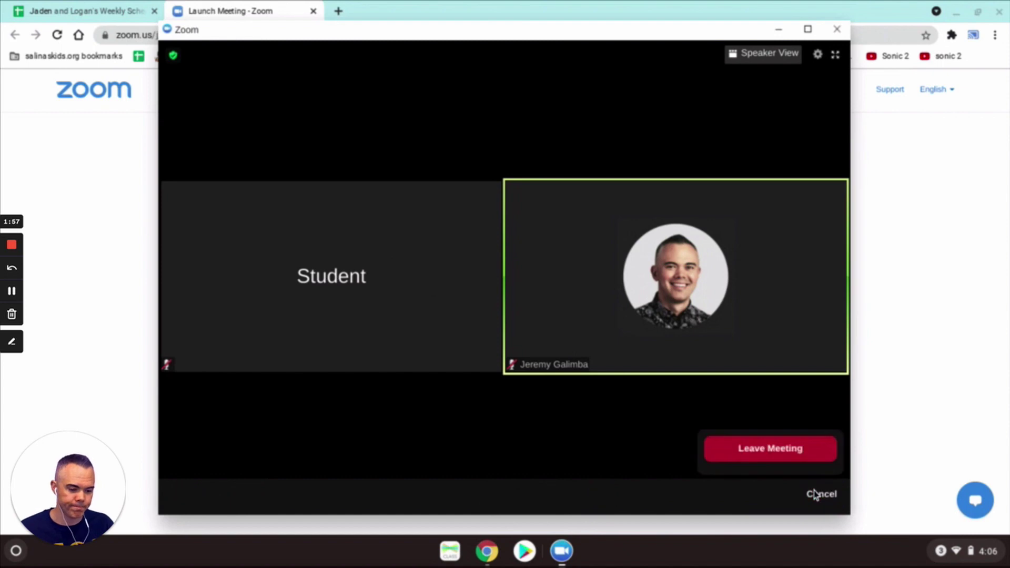
{"action": "left_click", "coordinate": [775, 449]}
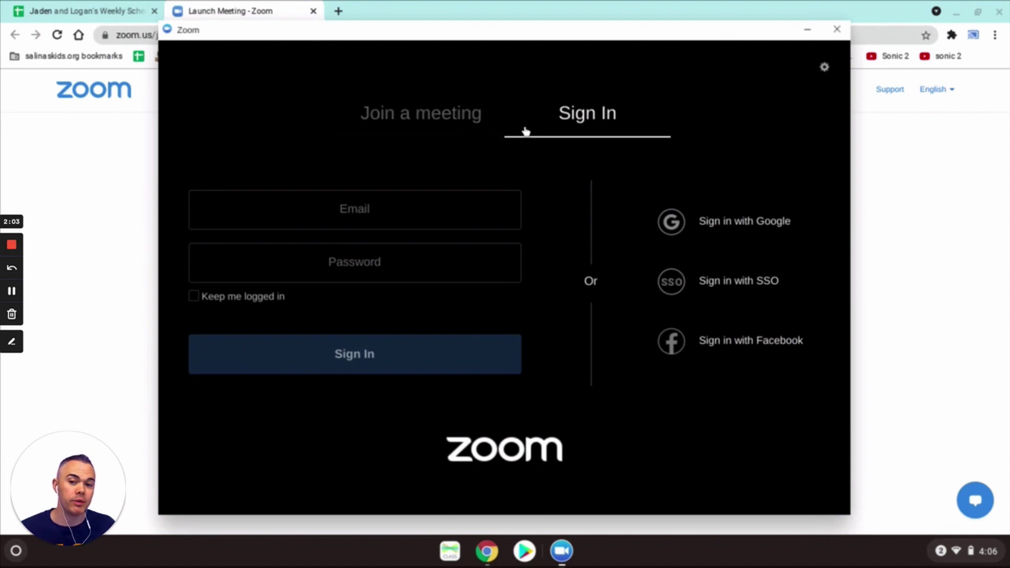
{"action": "left_click", "coordinate": [437, 117]}
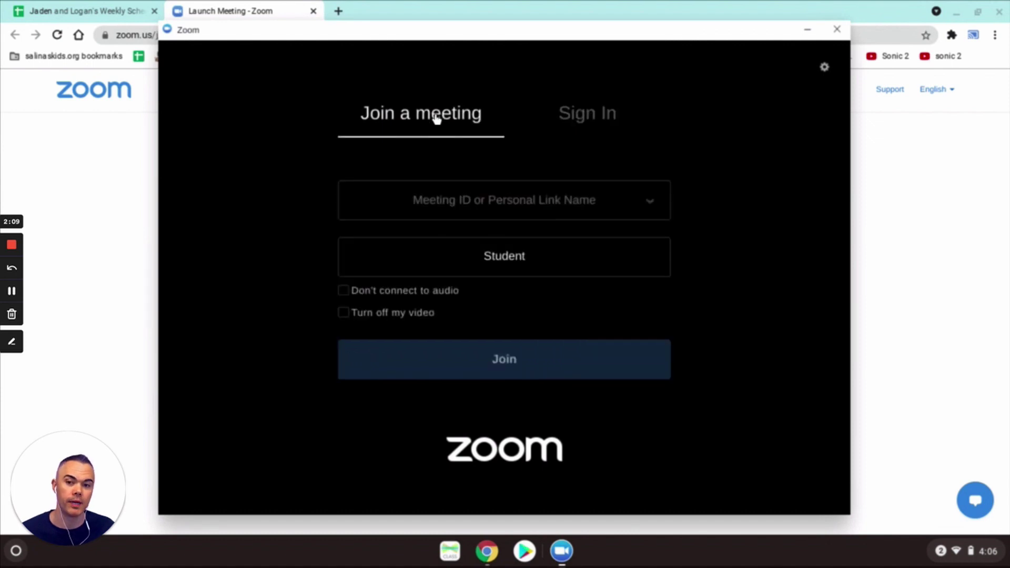
{"action": "double_click", "coordinate": [519, 261]}
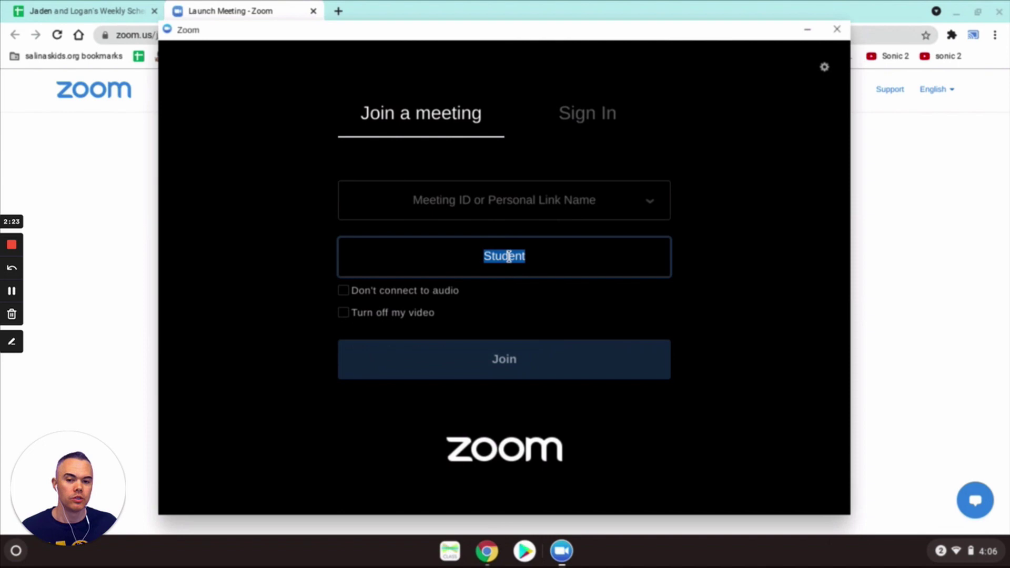
{"action": "type", "text": "Logan"}
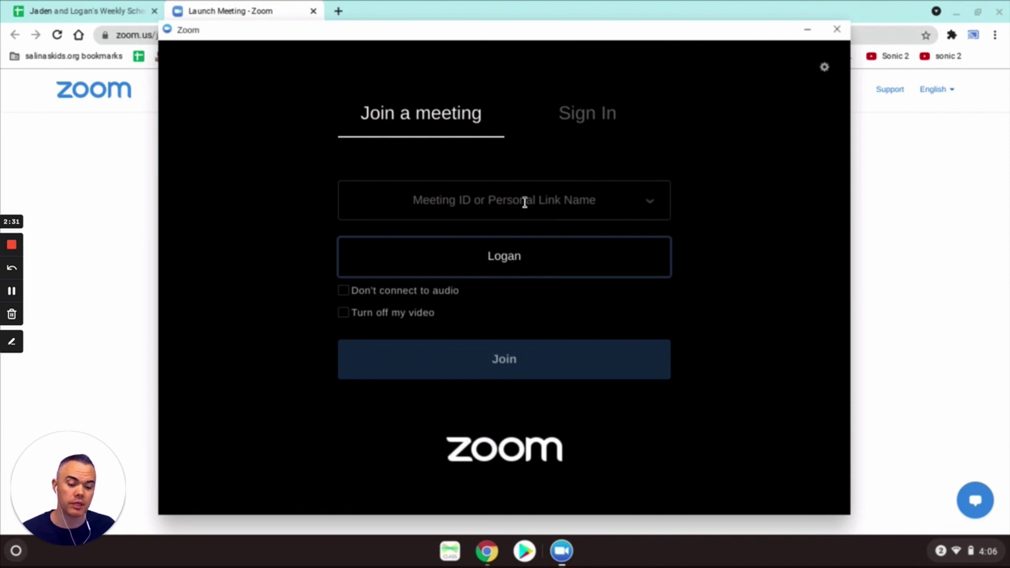
- Choose the host's personal meeting room from the recent meetings and join it without video
{"action": "left_click", "coordinate": [592, 201]}
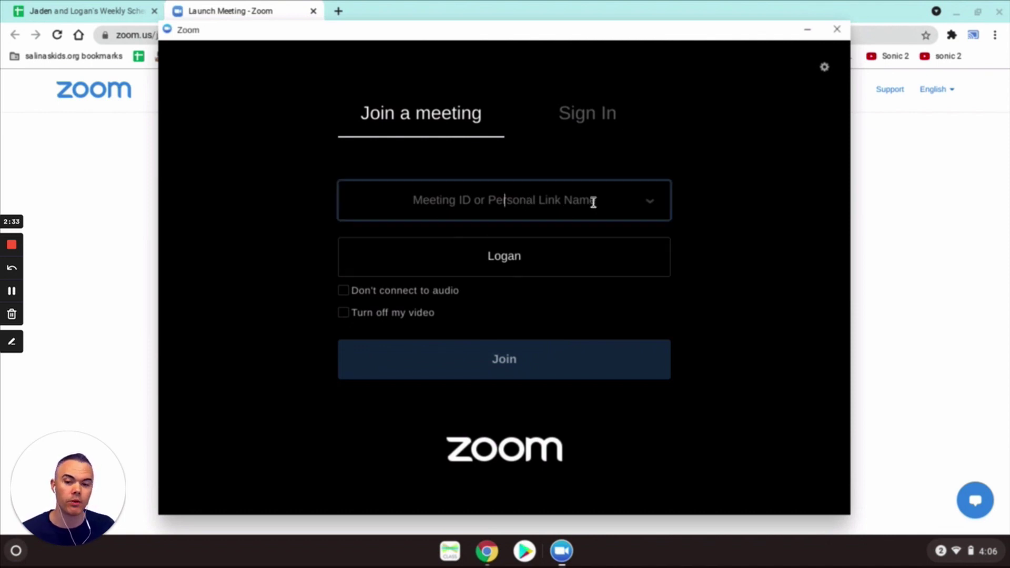
{"action": "left_click", "coordinate": [650, 201]}
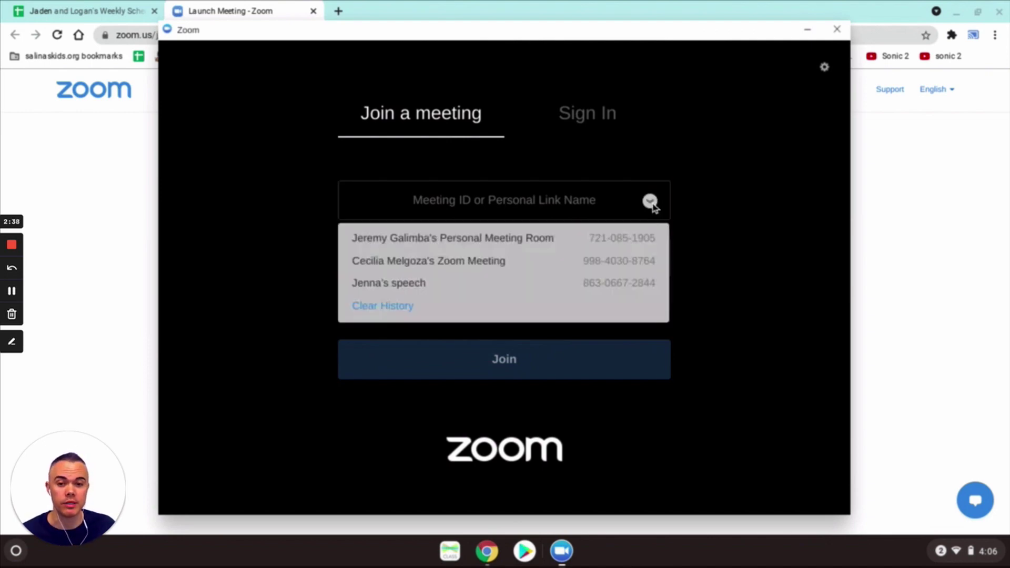
{"action": "left_click", "coordinate": [488, 239]}
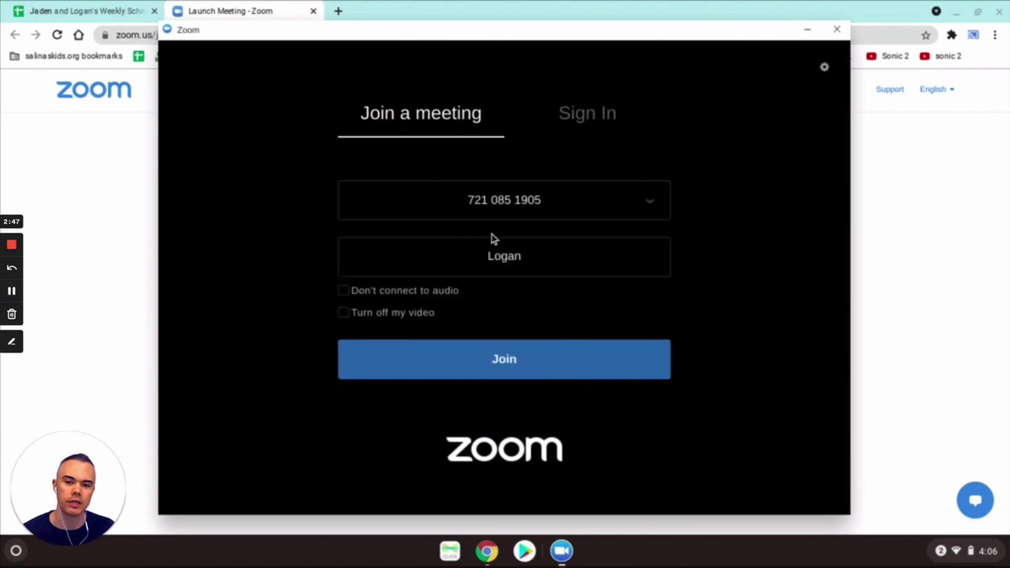
{"action": "left_click", "coordinate": [524, 363]}
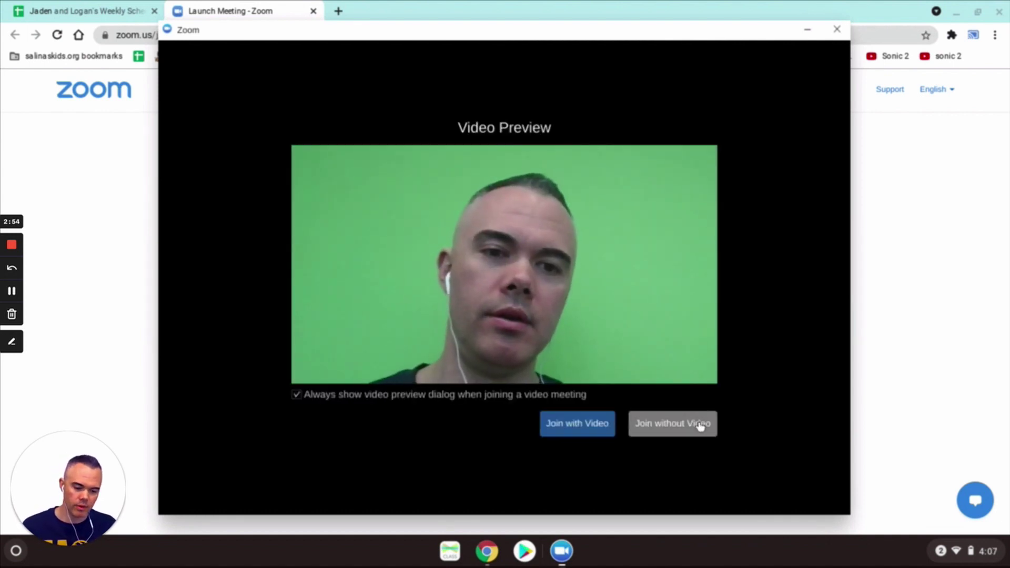
{"action": "left_click", "coordinate": [700, 427]}
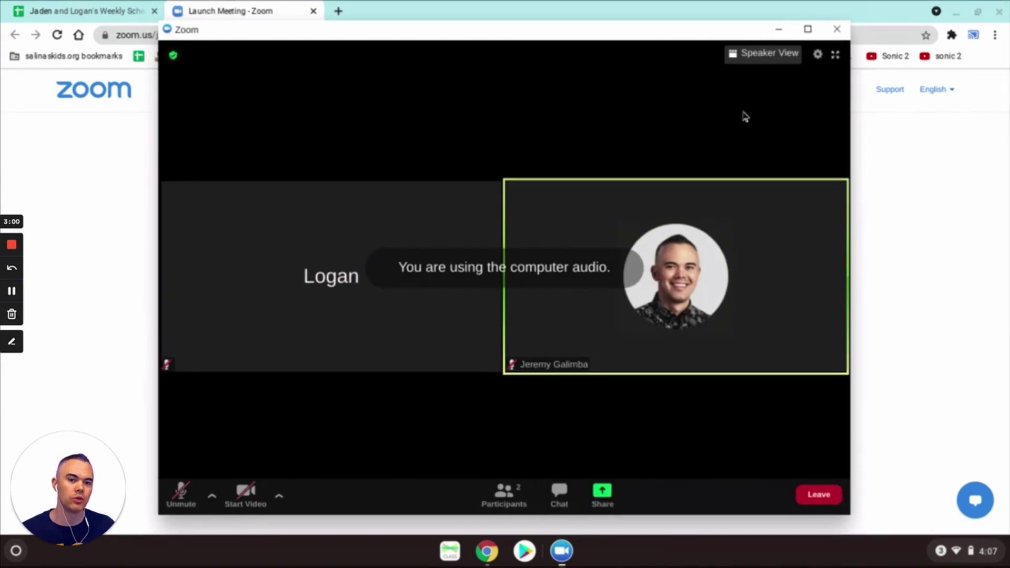
- Show the participant list and change your own screen name to "Student"
{"action": "left_click", "coordinate": [506, 492]}
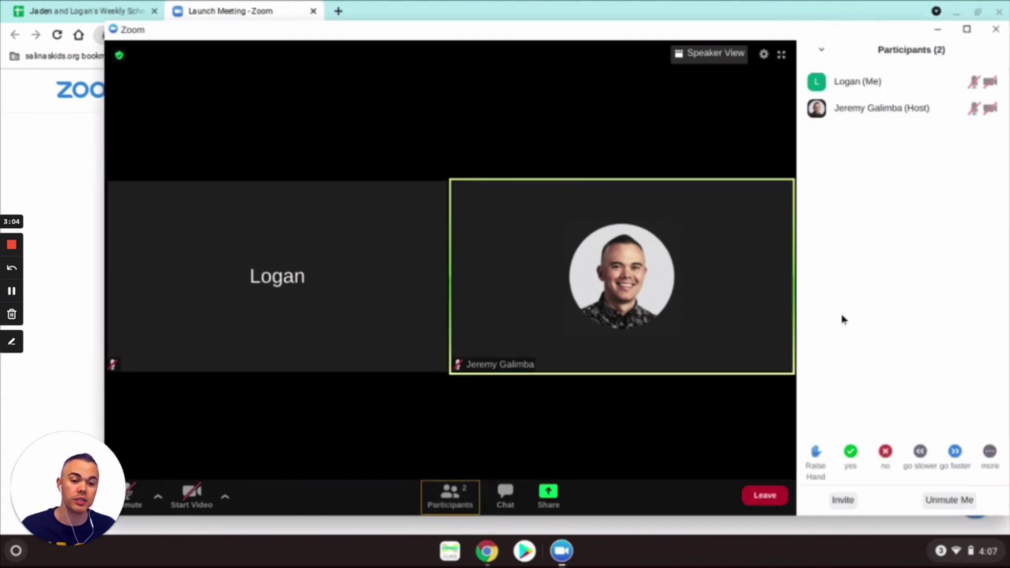
{"action": "mouse_move", "coordinate": [924, 90]}
{"action": "left_click", "coordinate": [984, 82]}
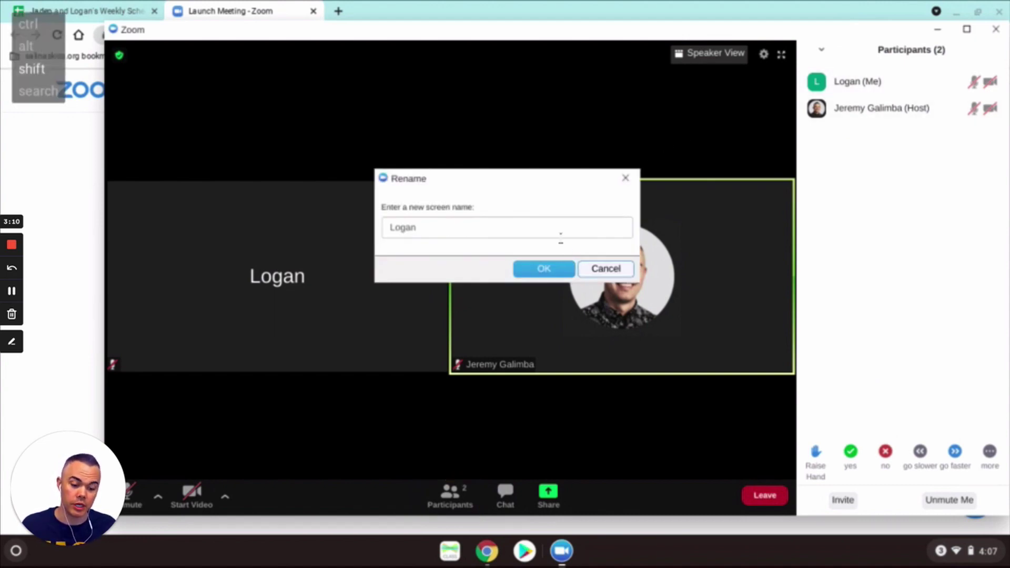
{"action": "left_click", "coordinate": [561, 235]}
{"action": "key", "text": "ctrl+a"}
{"action": "type", "text": "Stude"}
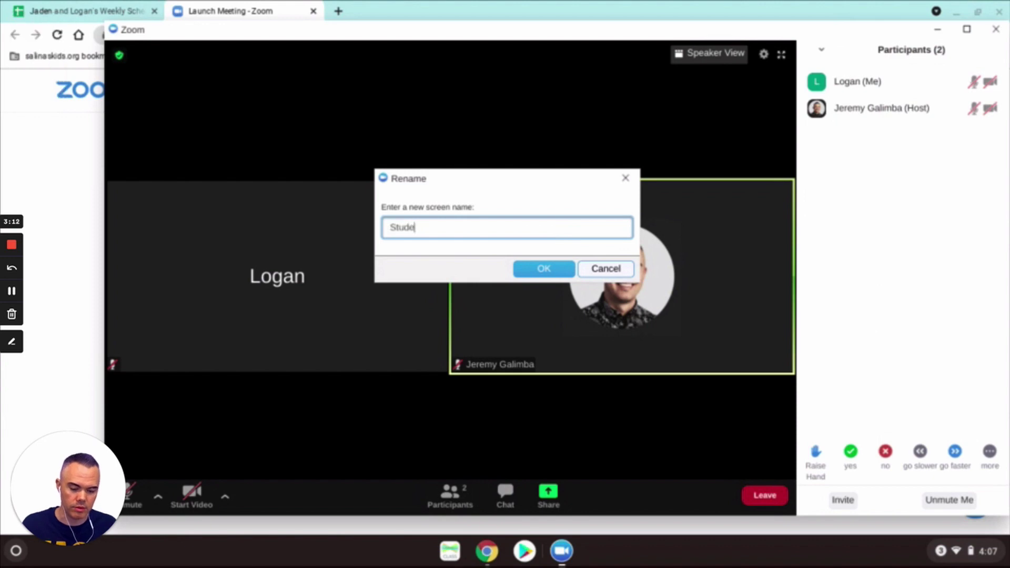
{"action": "type", "text": "nt"}
{"action": "left_click", "coordinate": [558, 270]}
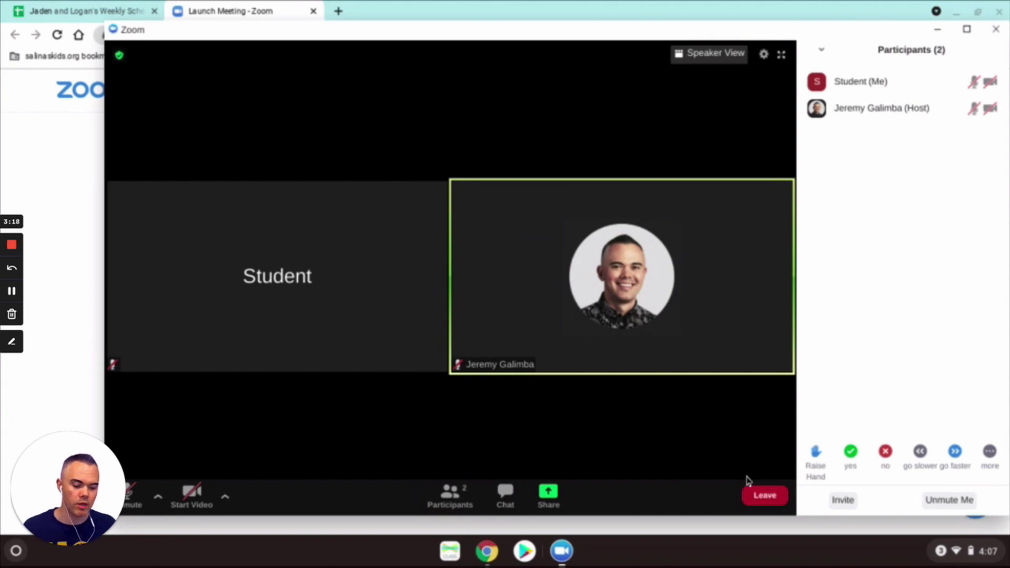
- Leave the meeting and close the Zoom sign-in window
{"action": "left_click", "coordinate": [758, 496]}
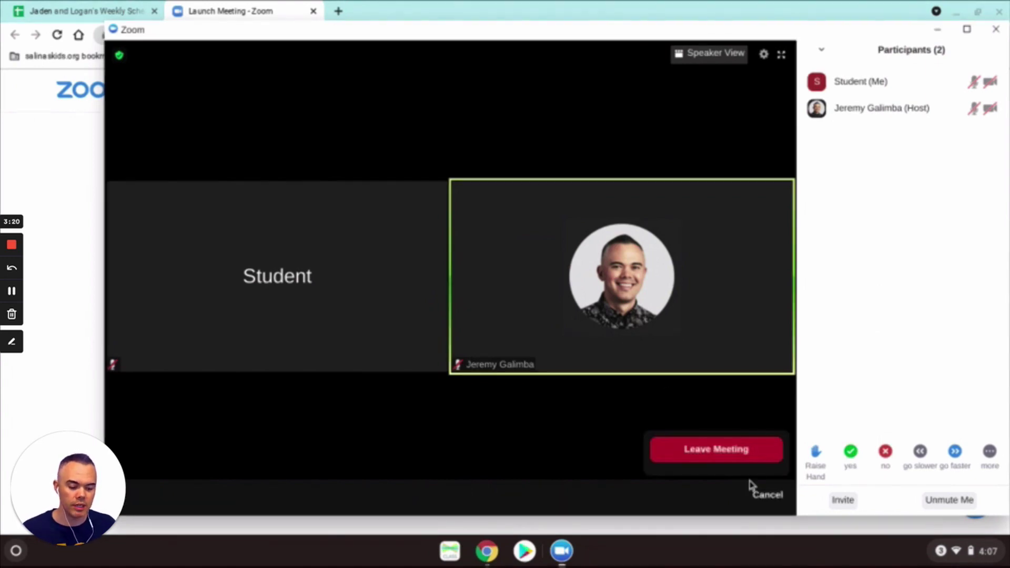
{"action": "left_click", "coordinate": [750, 449]}
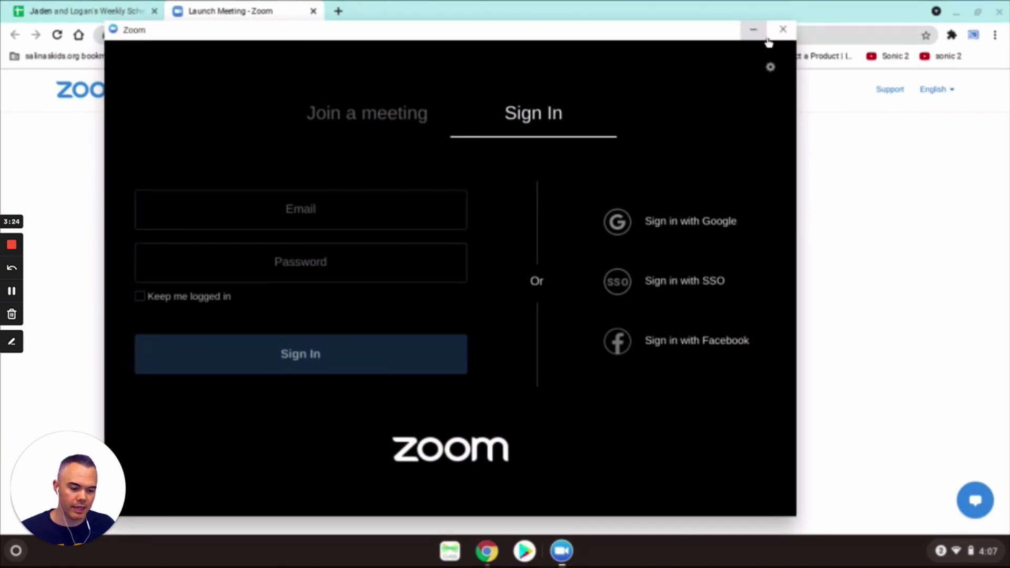
{"action": "left_click", "coordinate": [783, 30]}
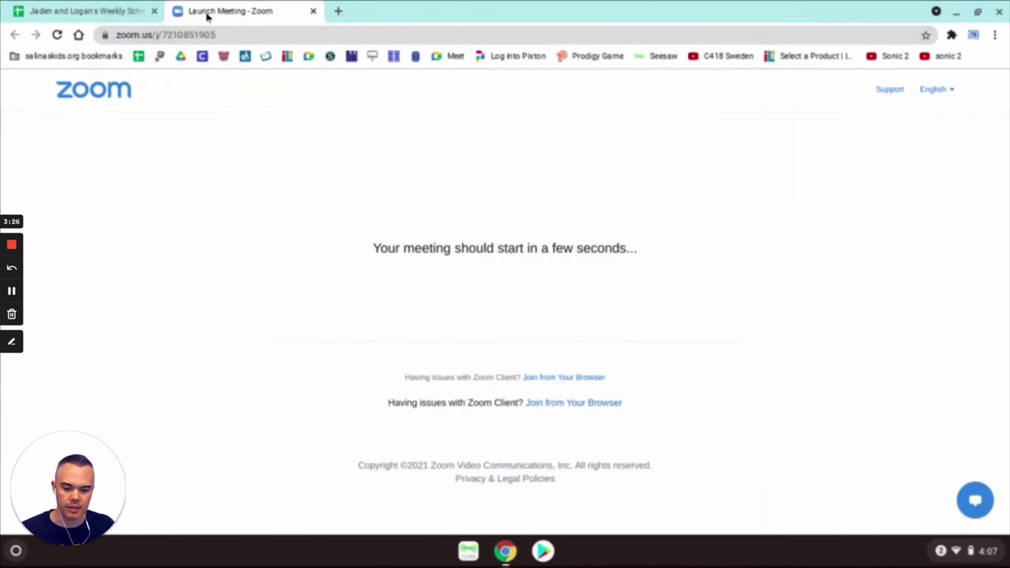
- Launch the meeting again from its link in the browser and join without video
{"action": "left_click", "coordinate": [243, 35]}
{"action": "key", "text": "Return"}
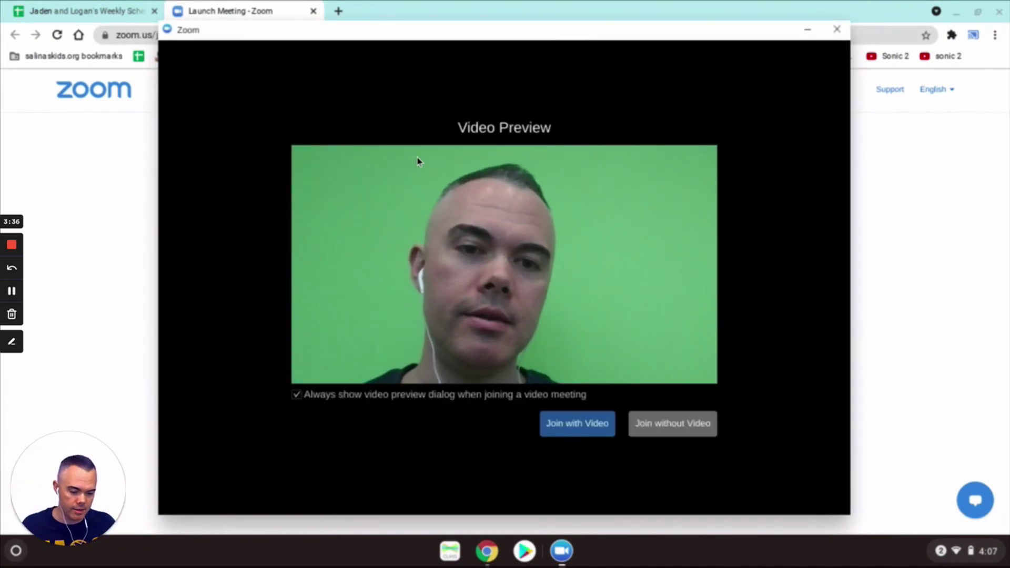
{"action": "left_click", "coordinate": [661, 422]}
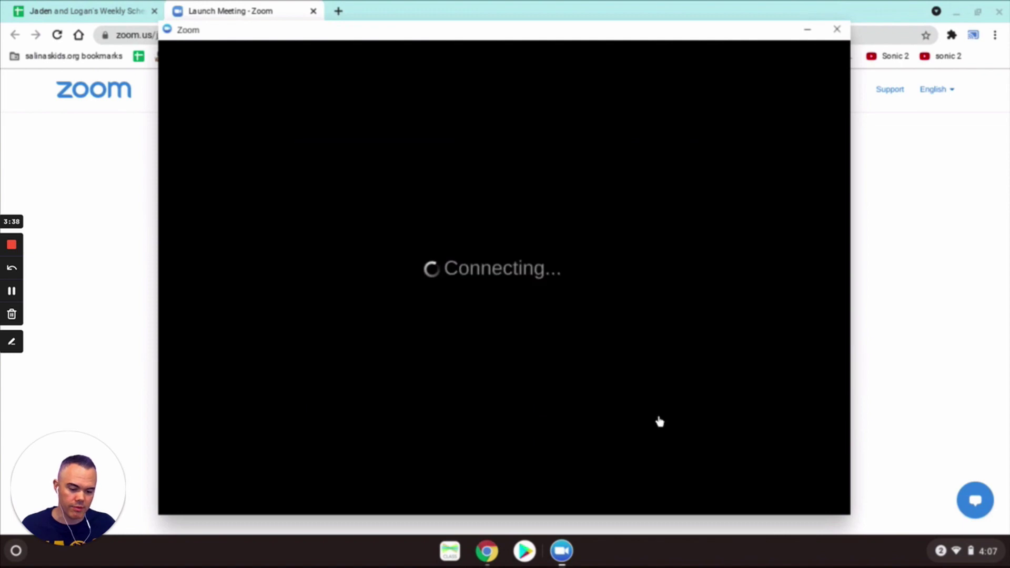